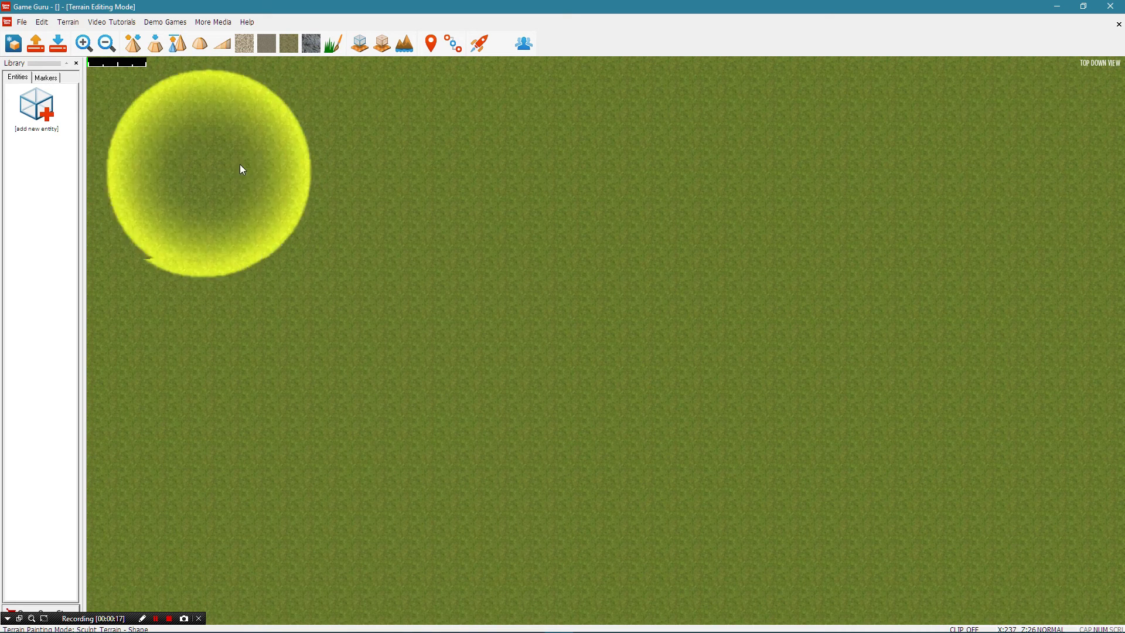
Place a Player Start marker on the grass just below the map centre.
{"action": "left_click", "coordinate": [41, 81]}
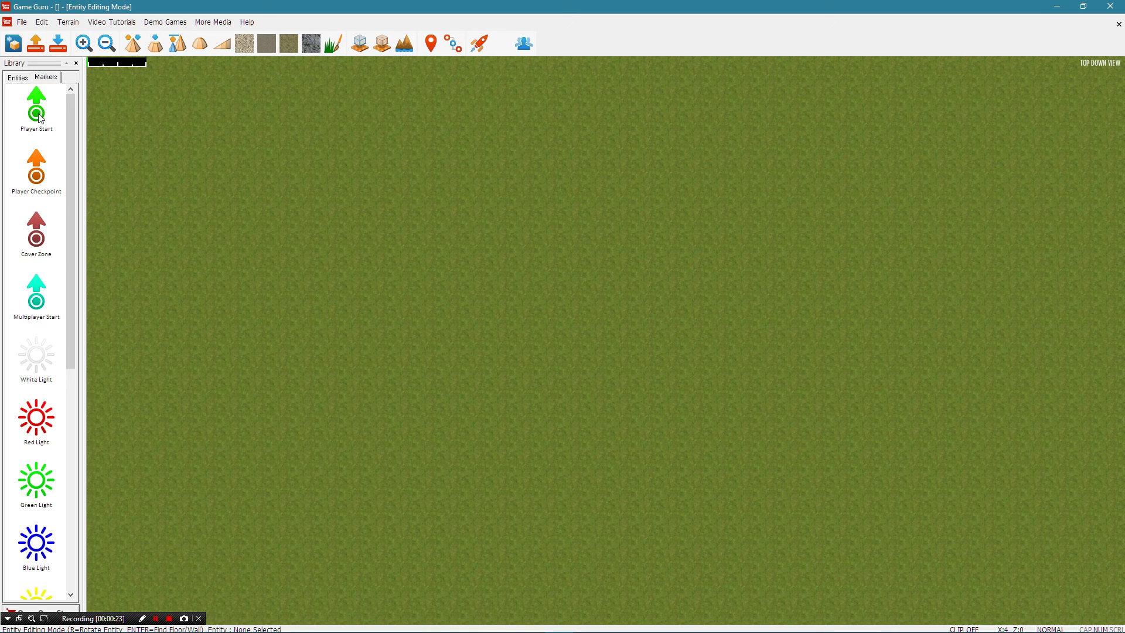
{"action": "left_click", "coordinate": [426, 456]}
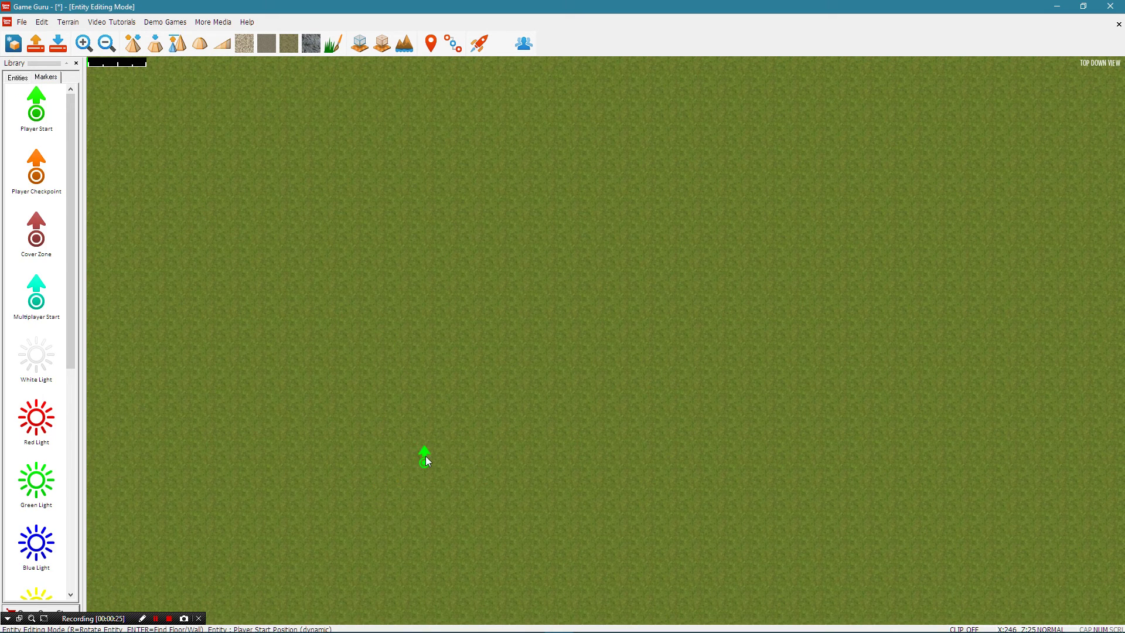
{"action": "left_click", "coordinate": [20, 82]}
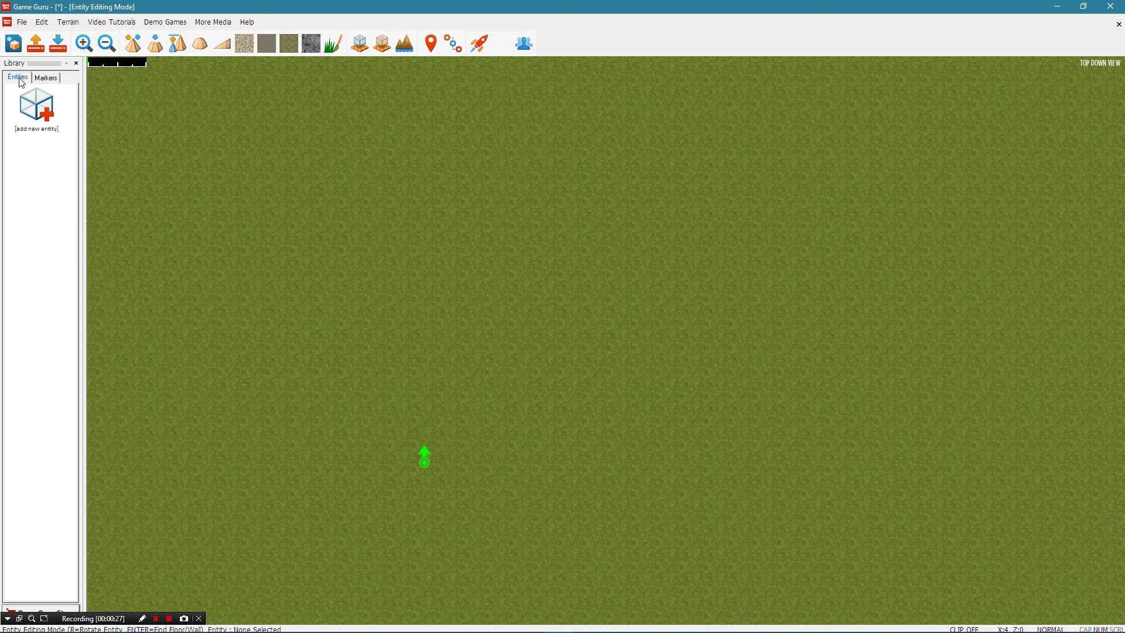
Add house(2)_baked from M2design Adventure Series > baked_work to the level.
{"action": "left_click", "coordinate": [35, 110]}
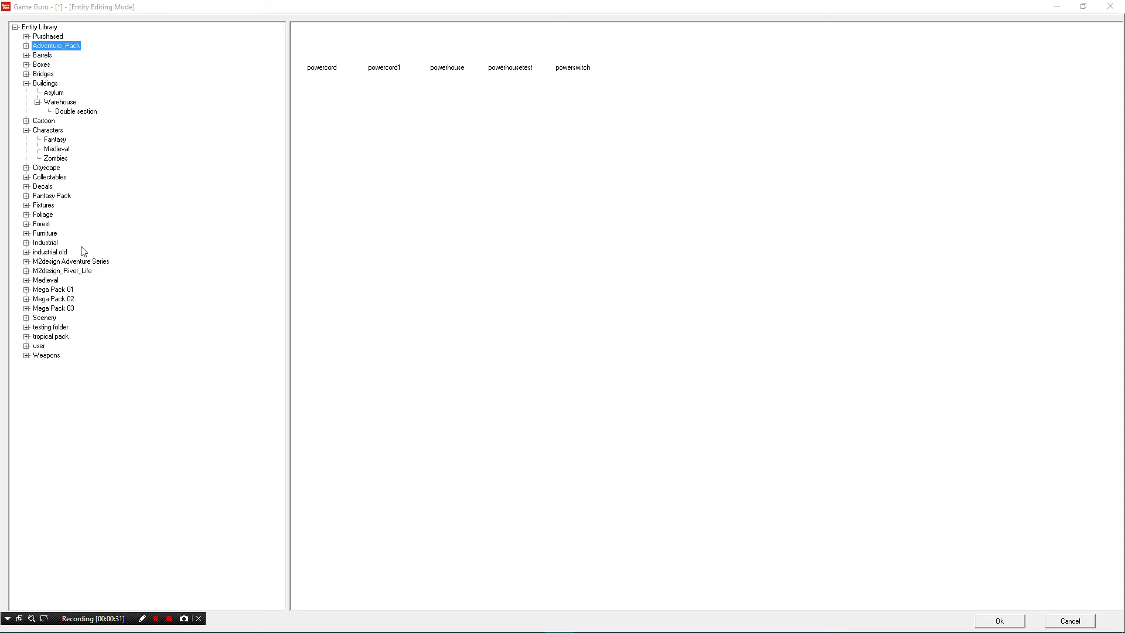
{"action": "left_click", "coordinate": [26, 262]}
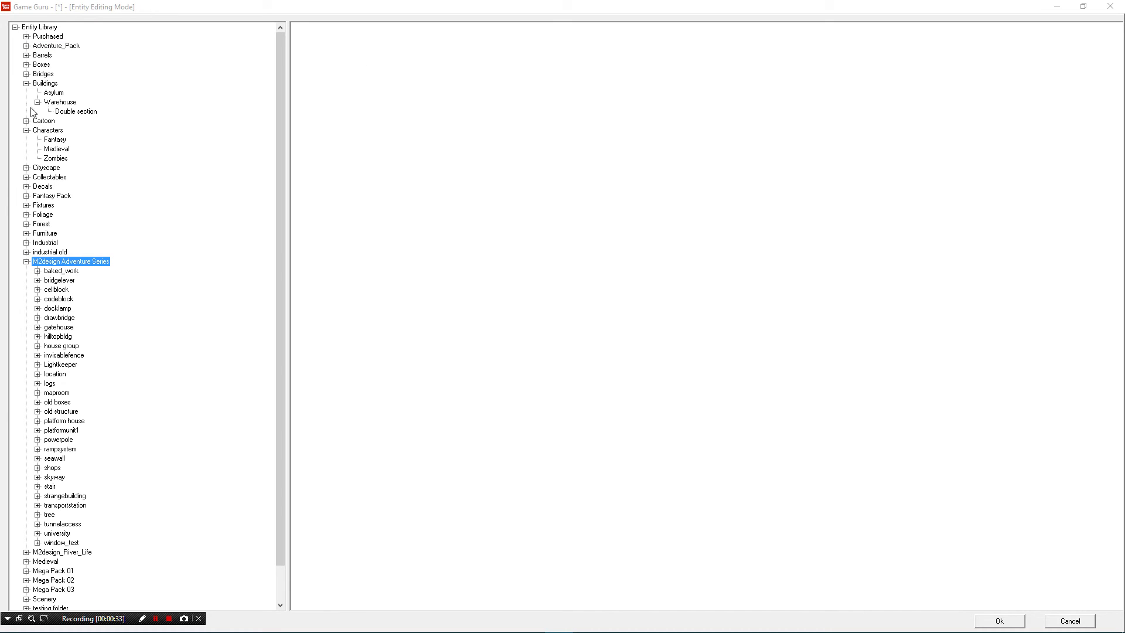
{"action": "left_click", "coordinate": [56, 271]}
{"action": "double_click", "coordinate": [384, 44]}
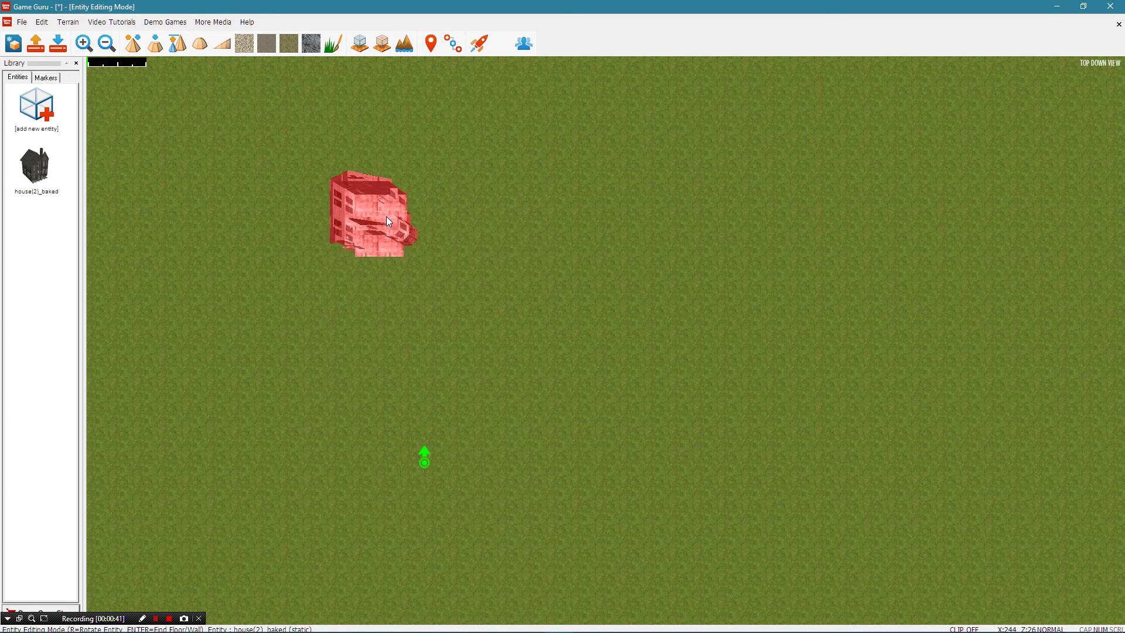
Drop the grey Victorian house onto the grass and start a test game.
{"action": "left_click", "coordinate": [382, 234]}
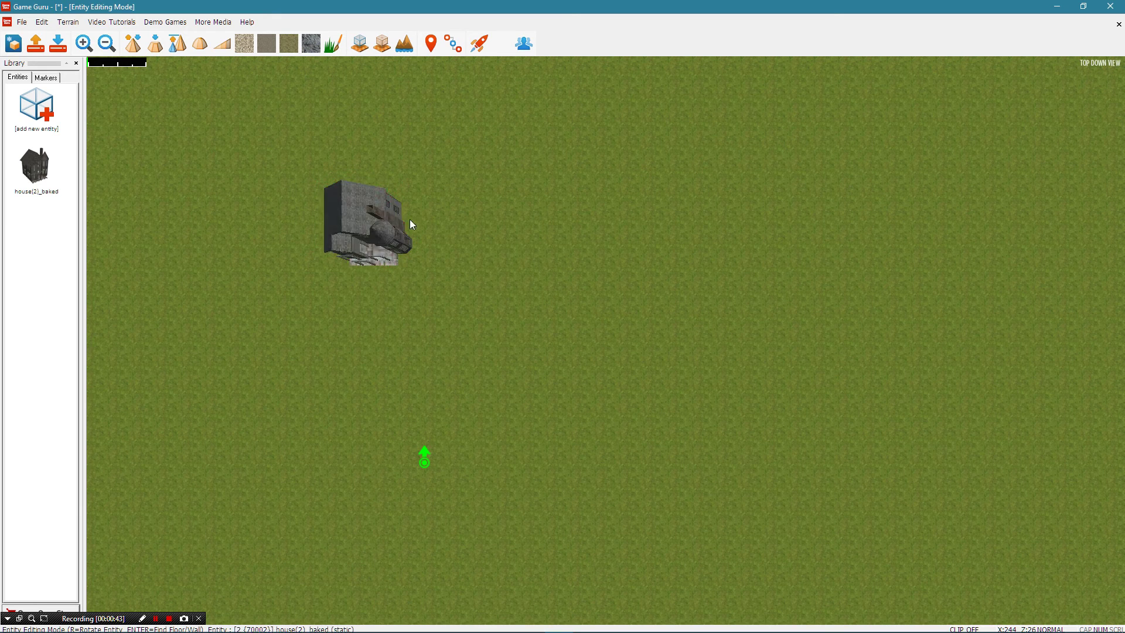
{"action": "left_click", "coordinate": [480, 43]}
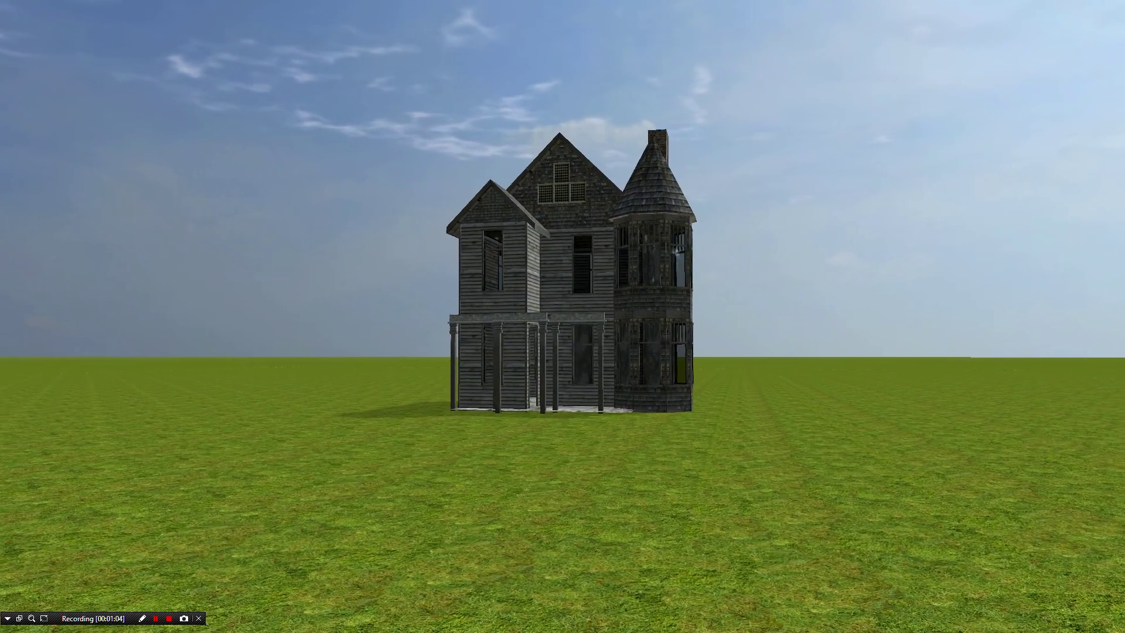
{"action": "key", "text": "w"}
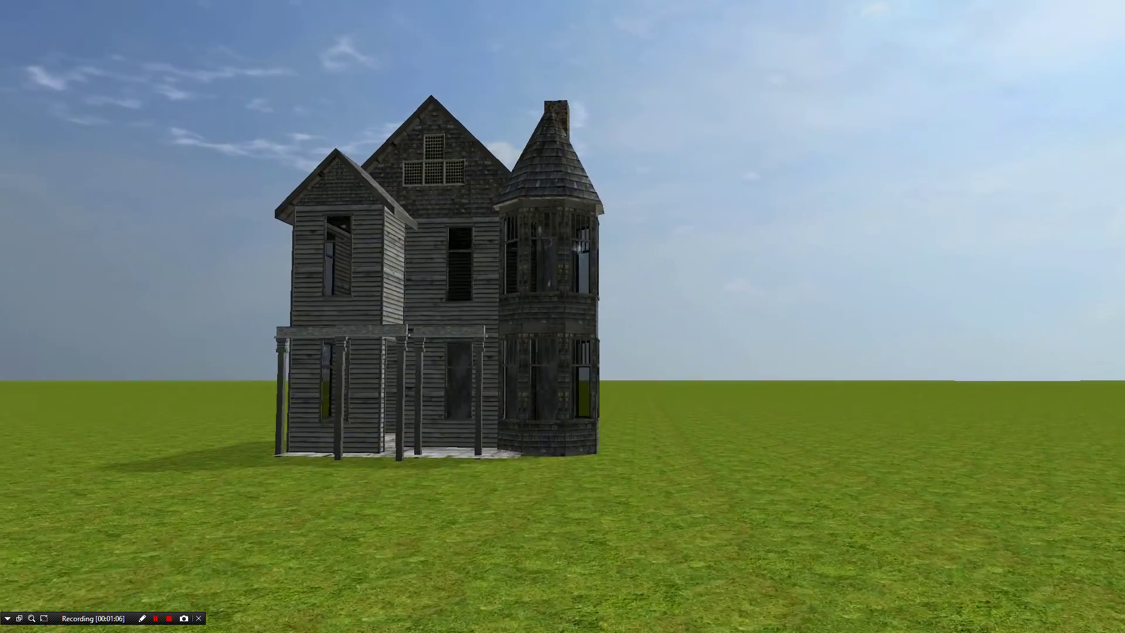
{"action": "key", "text": "w"}
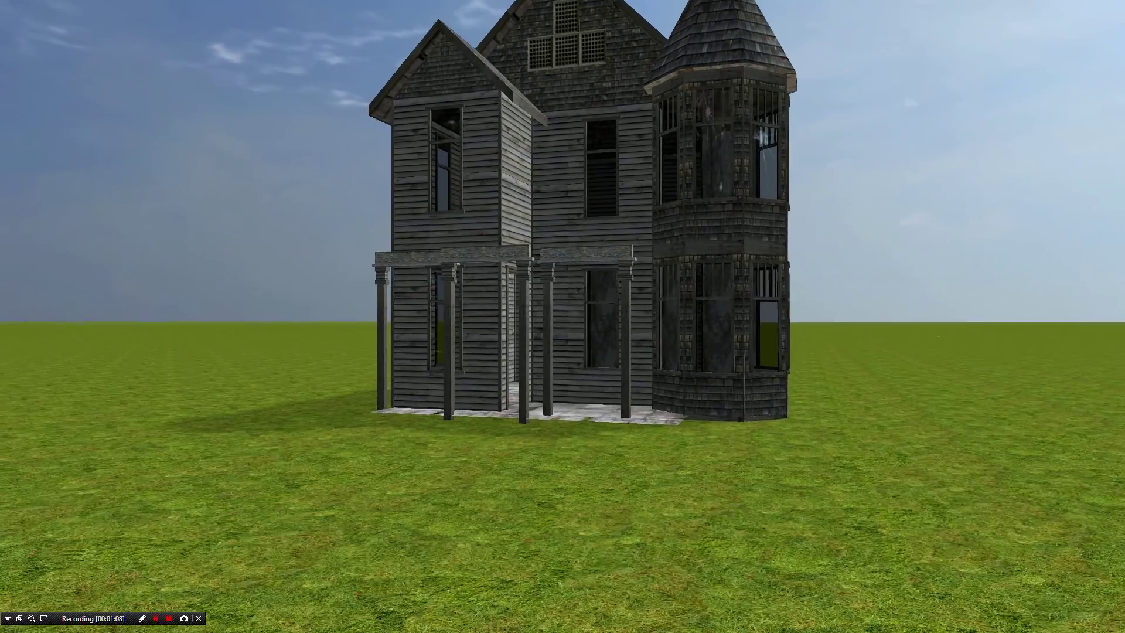
{"action": "key", "text": "d"}
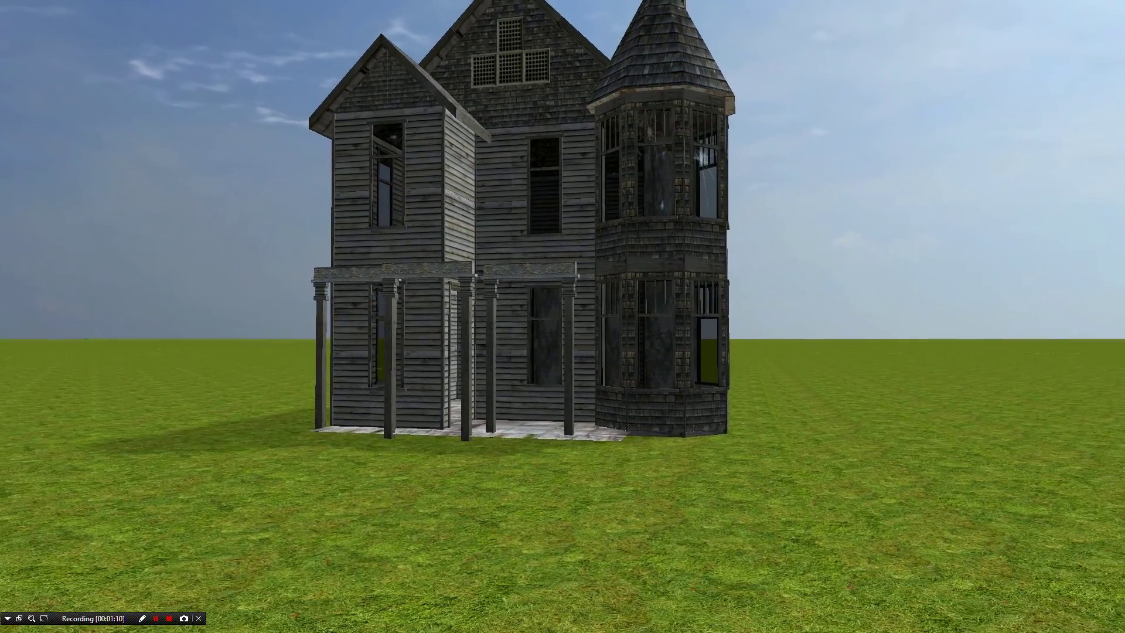
{"action": "key", "text": "d"}
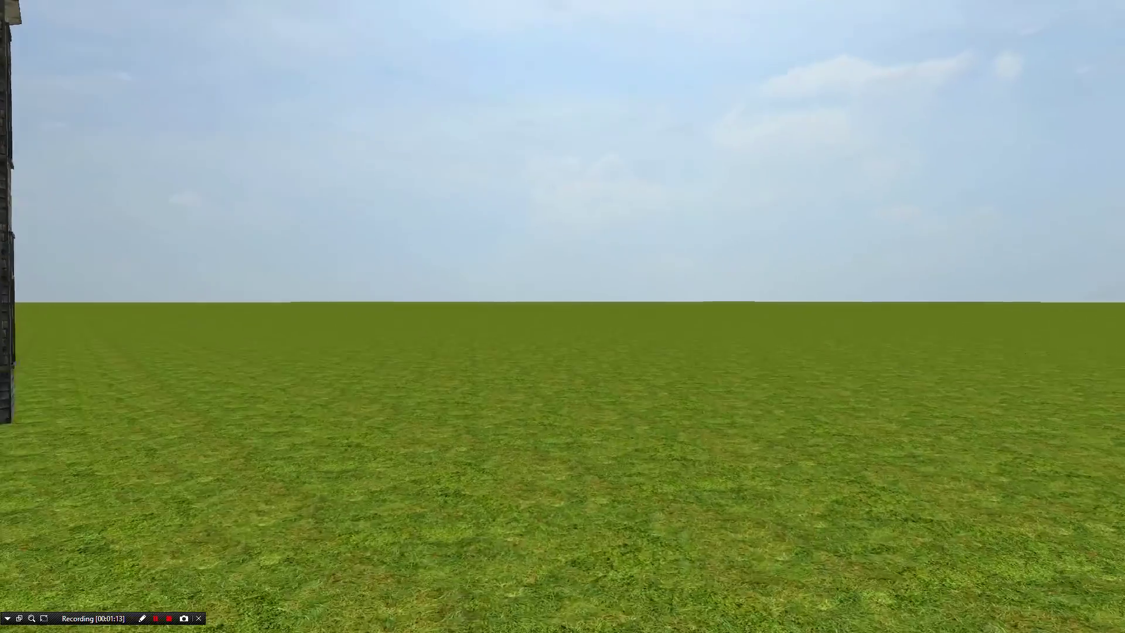
{"action": "key", "text": "a"}
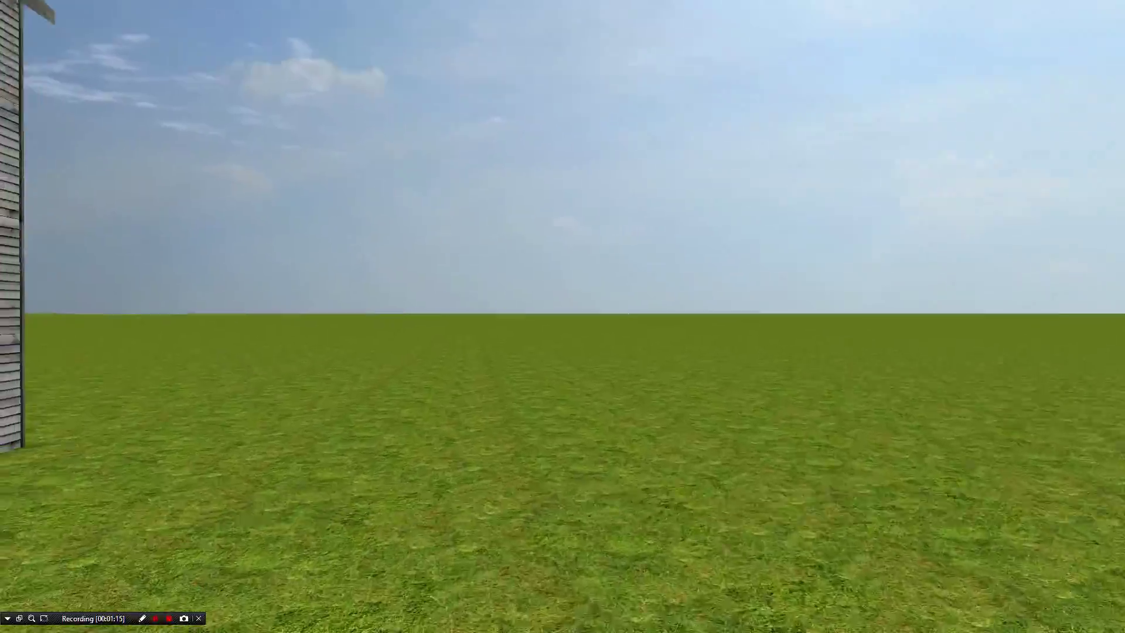
{"action": "key", "text": "w"}
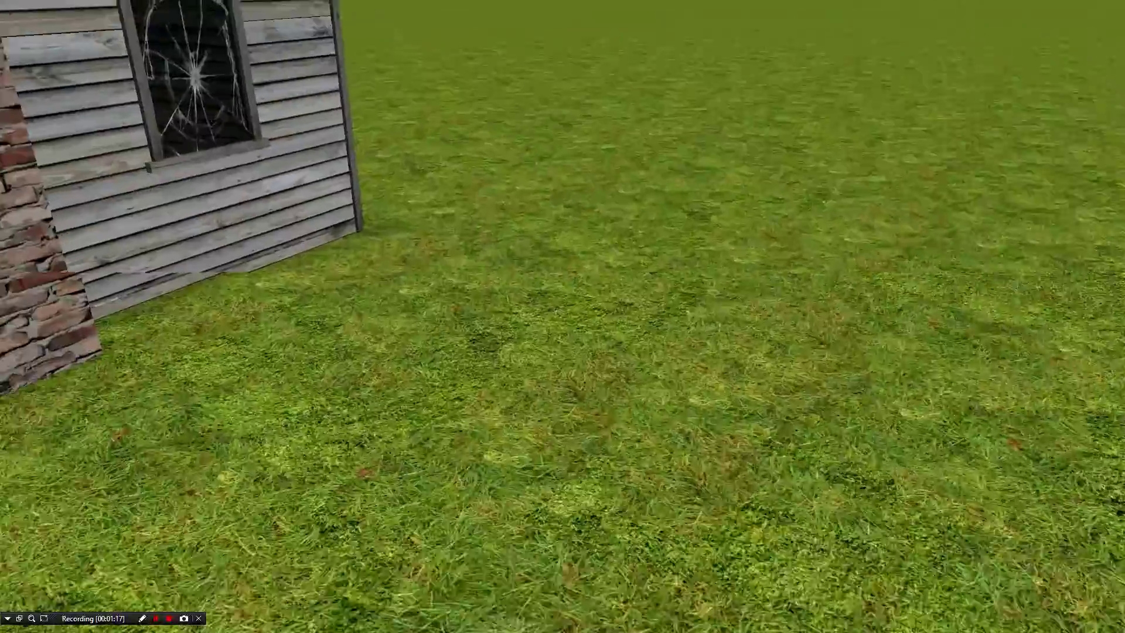
{"action": "key", "text": "w"}
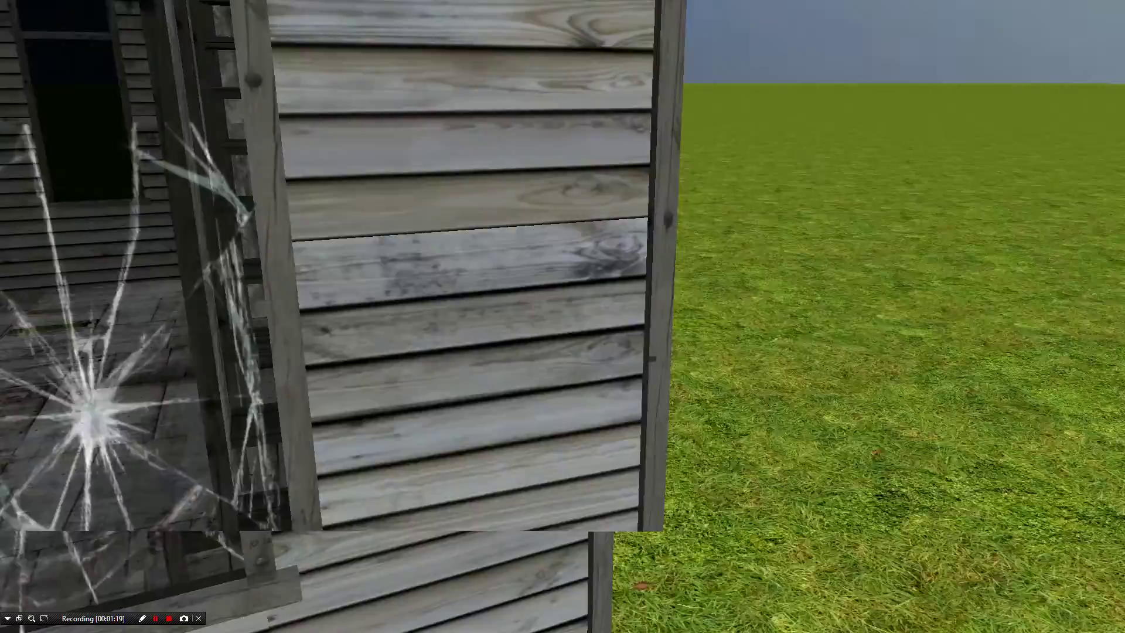
{"action": "key", "text": "a"}
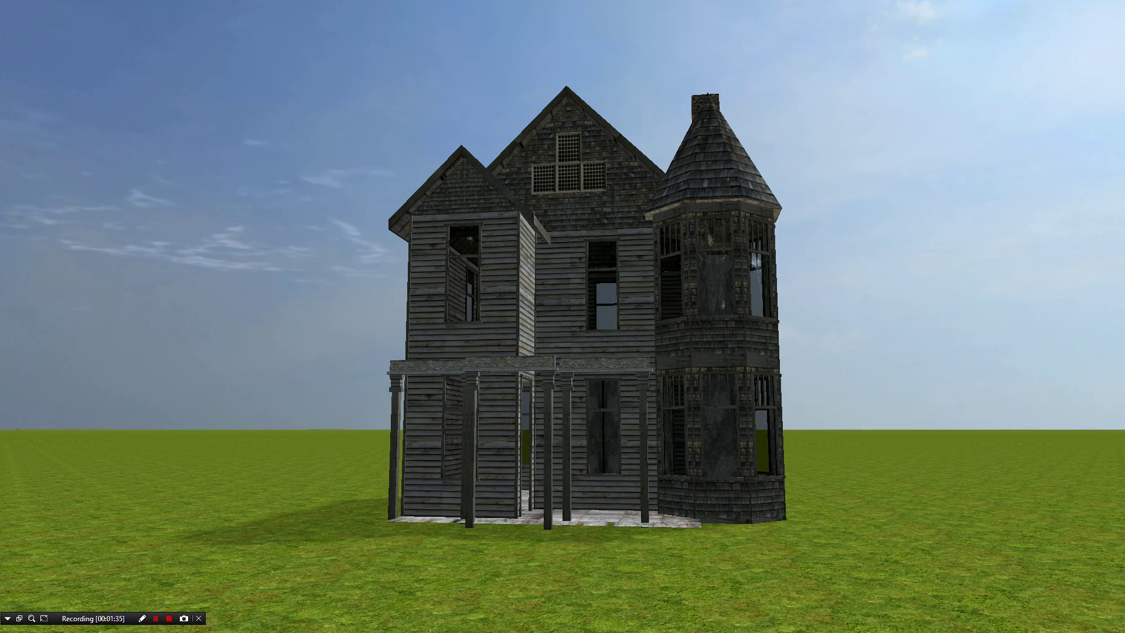
Bake the level's lightmaps and view the lit house in the test run.
{"action": "key", "text": "l"}
{"action": "key", "text": "F1"}
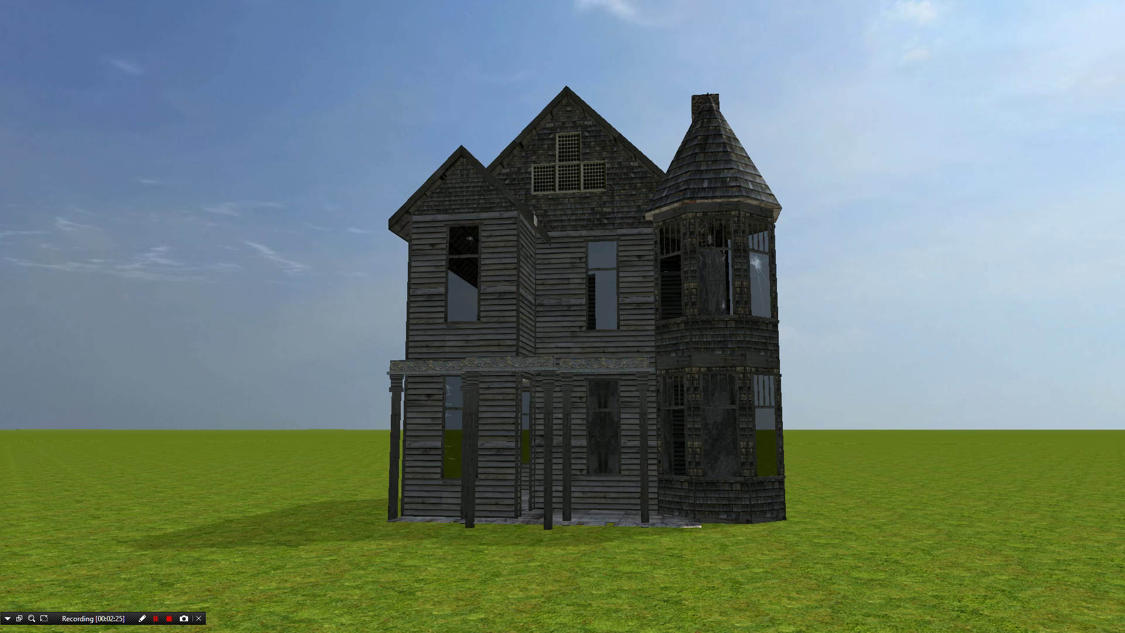
Walk around the light-mapped house, looking at the porch, roof and tower.
{"action": "key", "text": "a"}
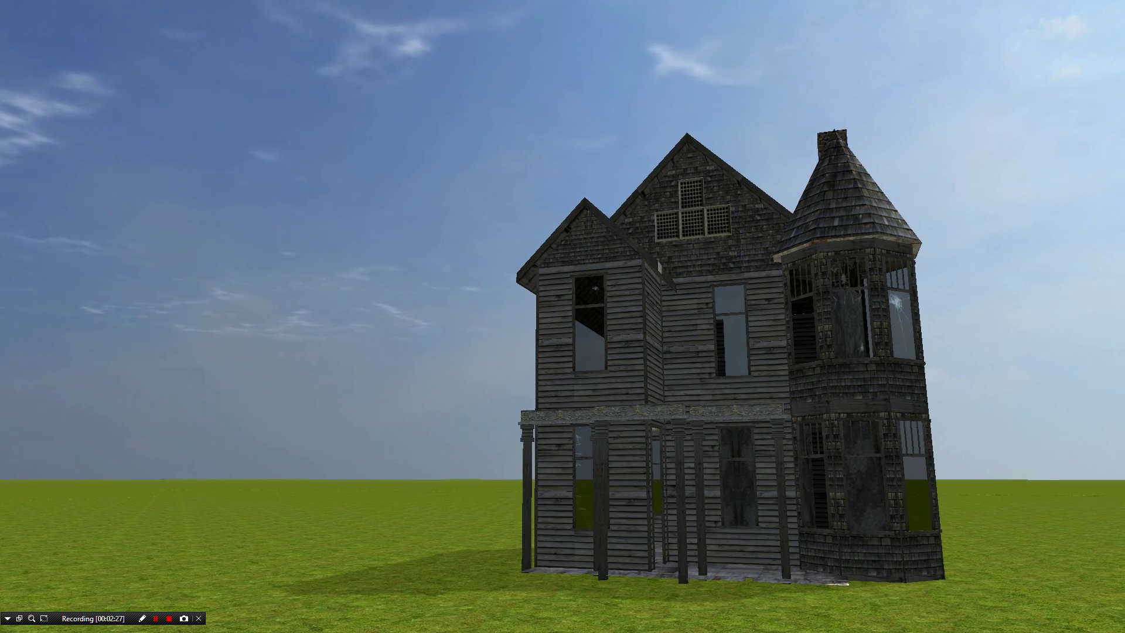
{"action": "key", "text": "w"}
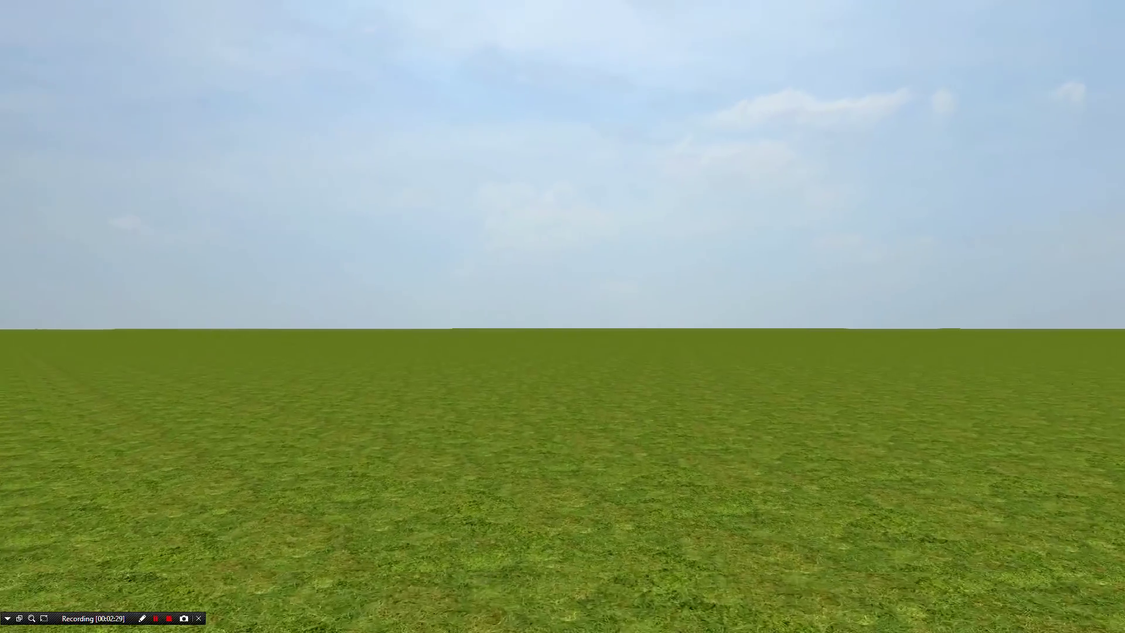
{"action": "key", "text": "w"}
{"action": "key", "text": "a"}
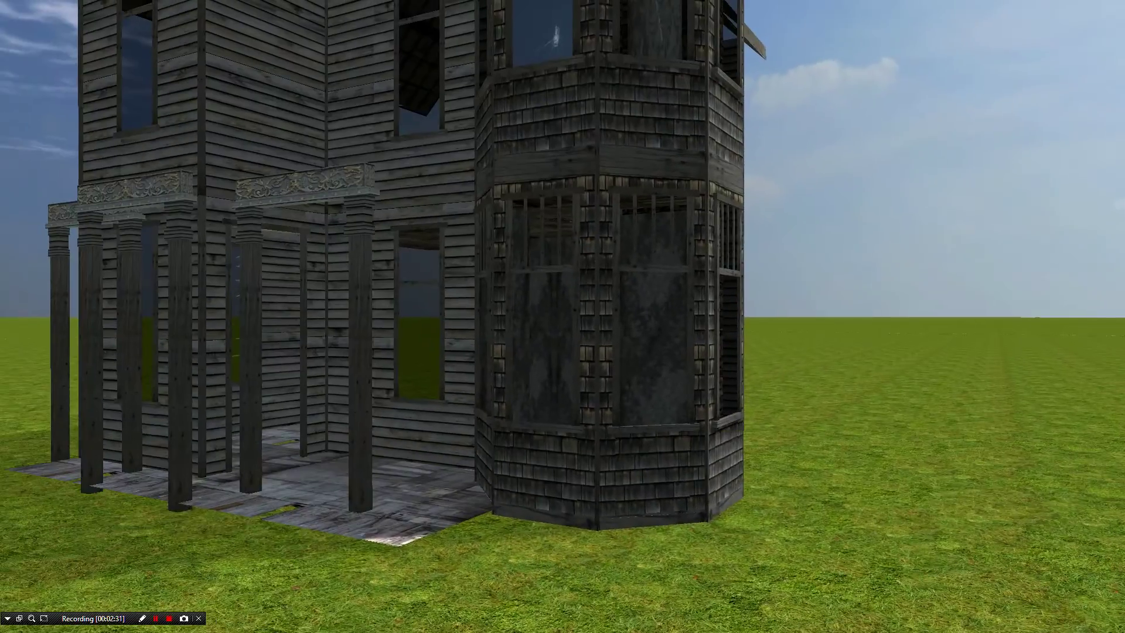
{"action": "key", "text": "w"}
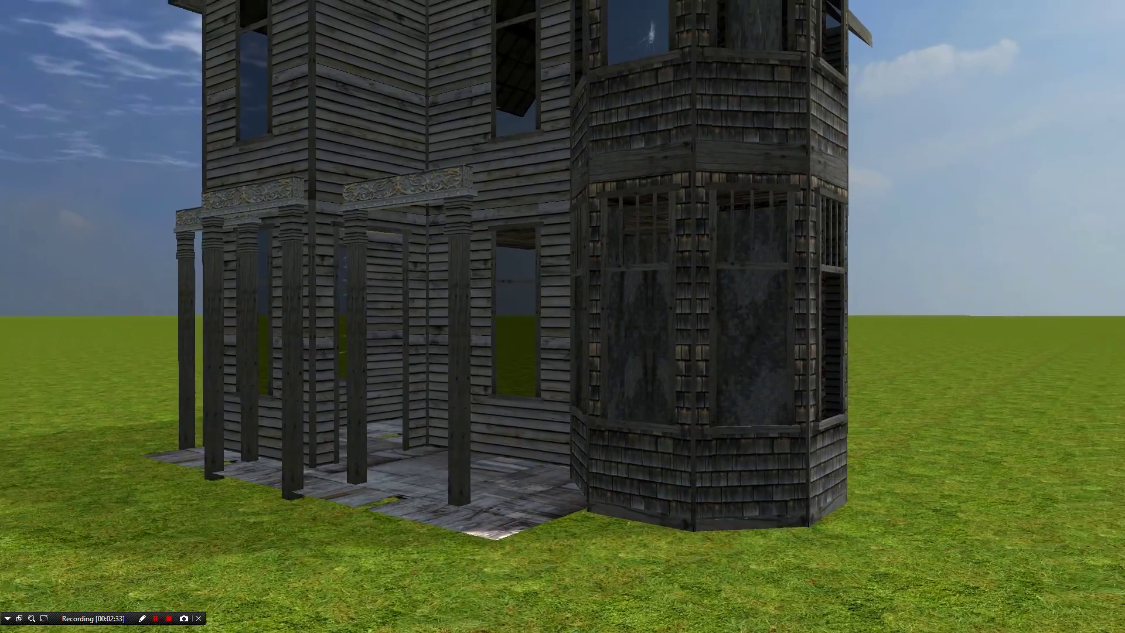
{"action": "key", "text": "d"}
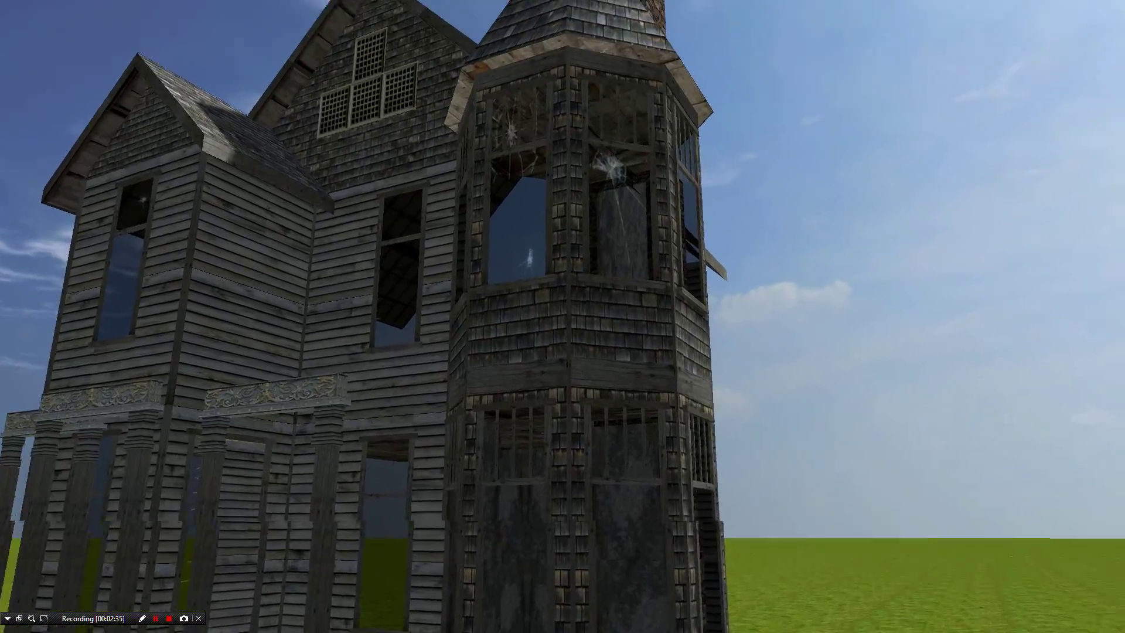
{"action": "key", "text": "s"}
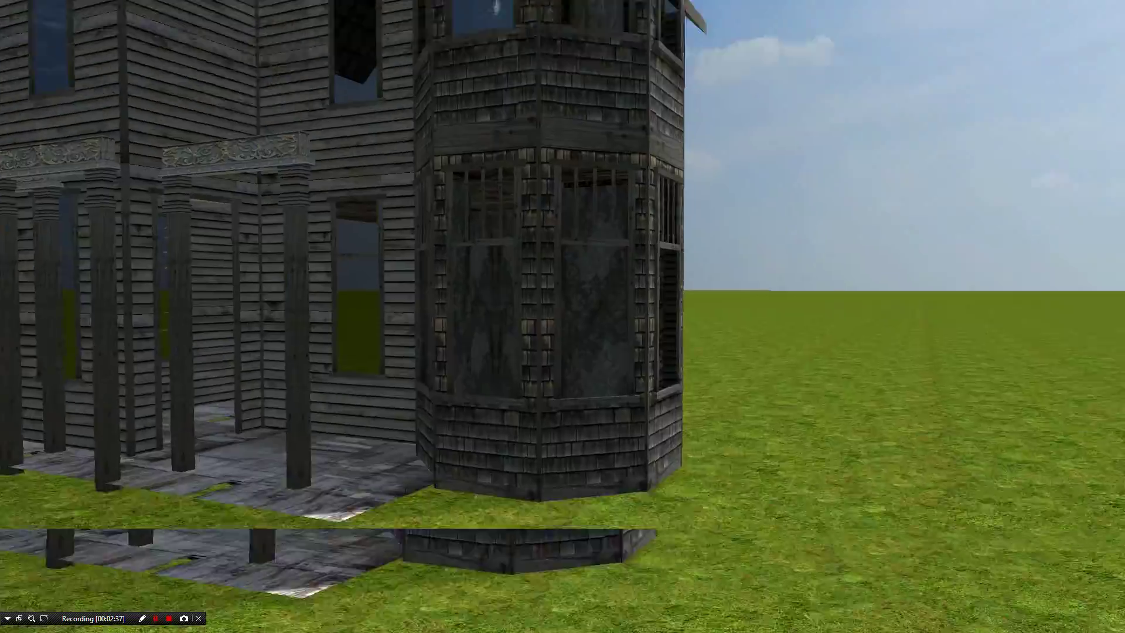
{"action": "key", "text": "a"}
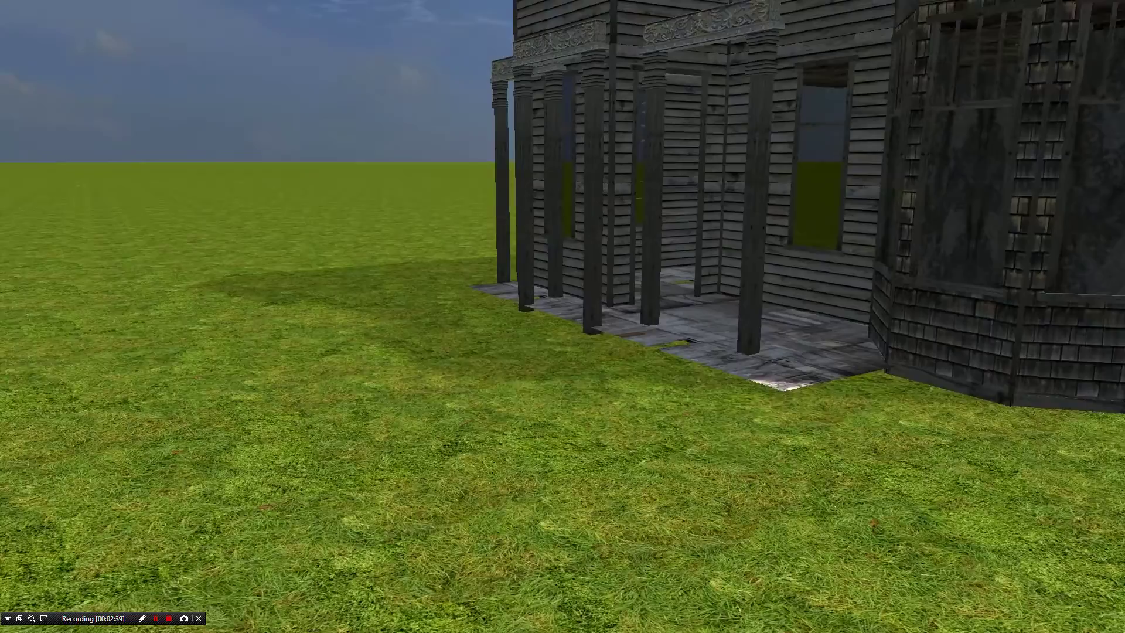
{"action": "key", "text": "Up"}
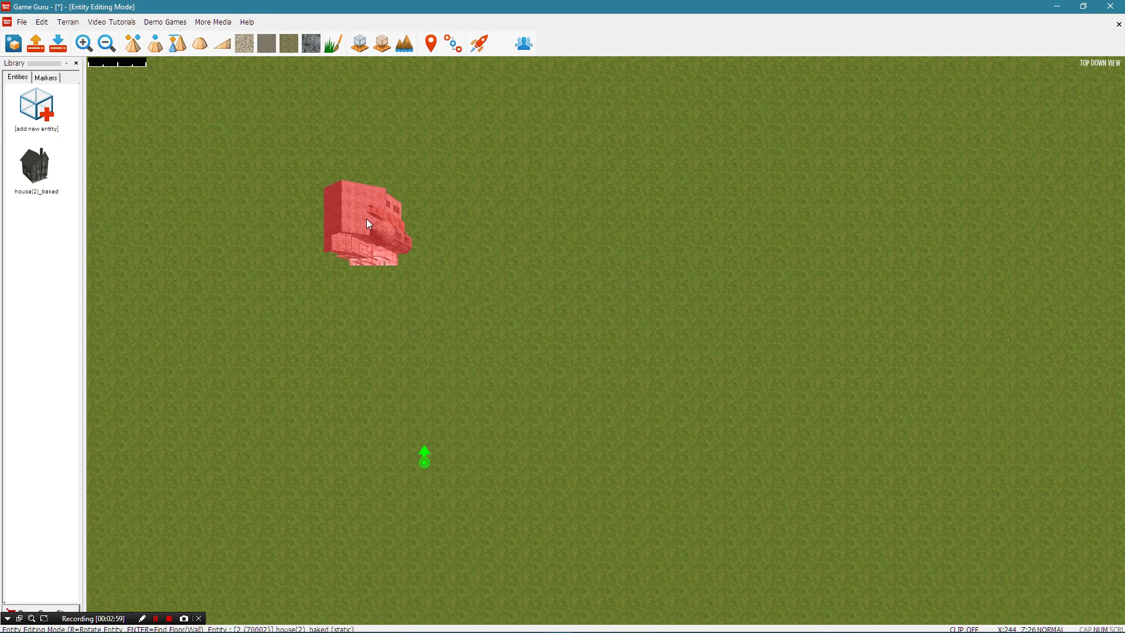
Nudge the house slightly, deselect it, and launch a new test game.
{"action": "left_click", "coordinate": [366, 224]}
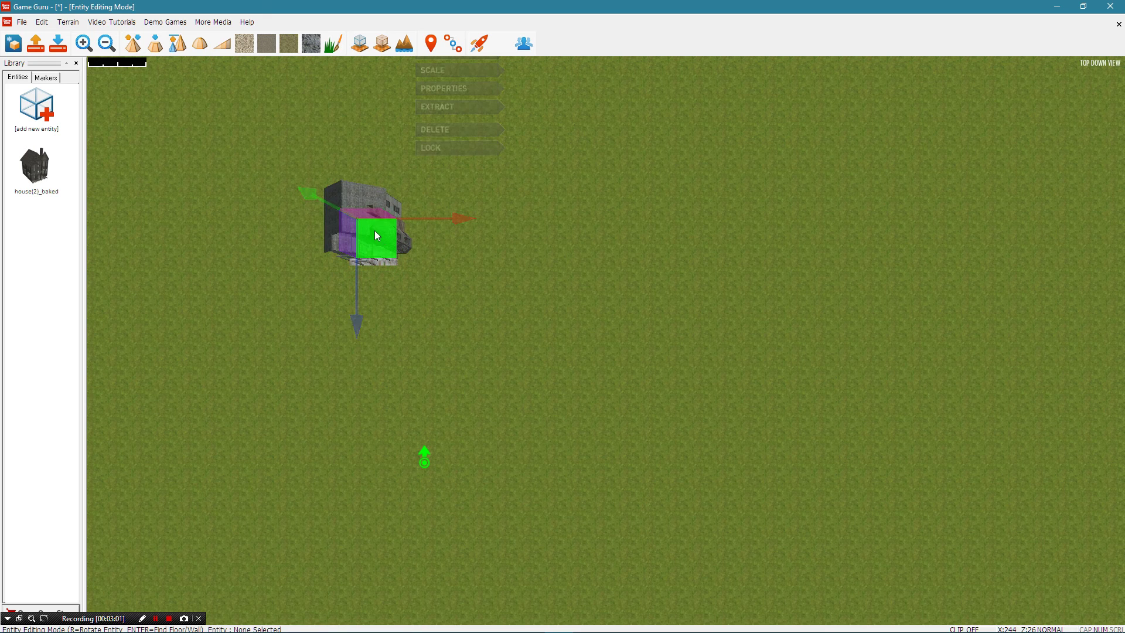
{"action": "left_click_drag", "start_coordinate": [375, 230], "coordinate": [379, 227]}
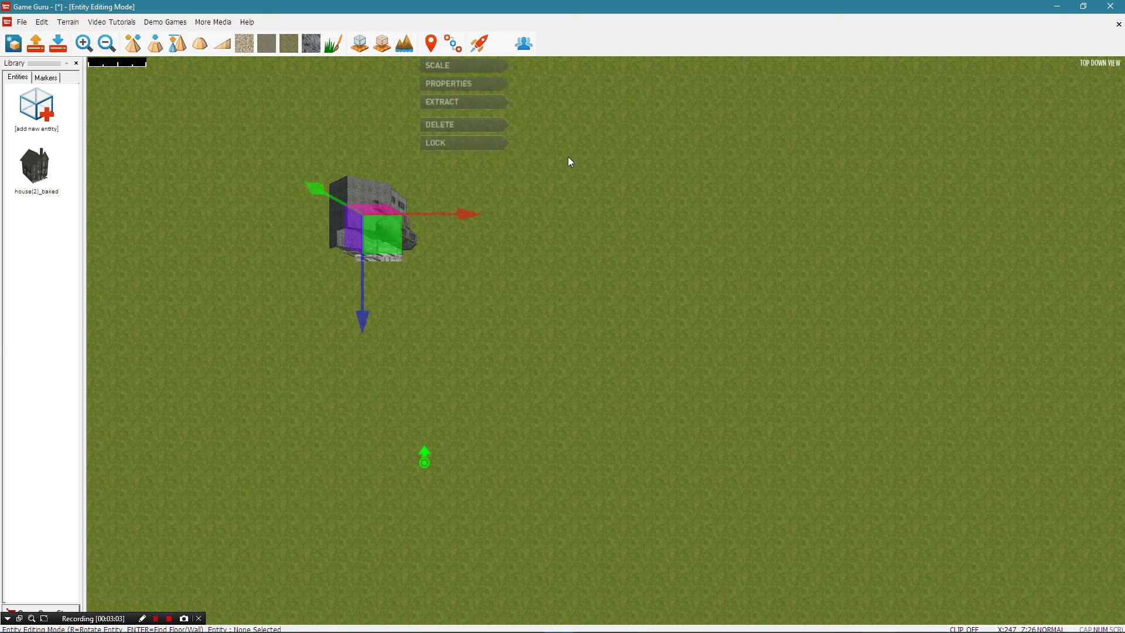
{"action": "left_click", "coordinate": [468, 109]}
{"action": "left_click", "coordinate": [481, 46]}
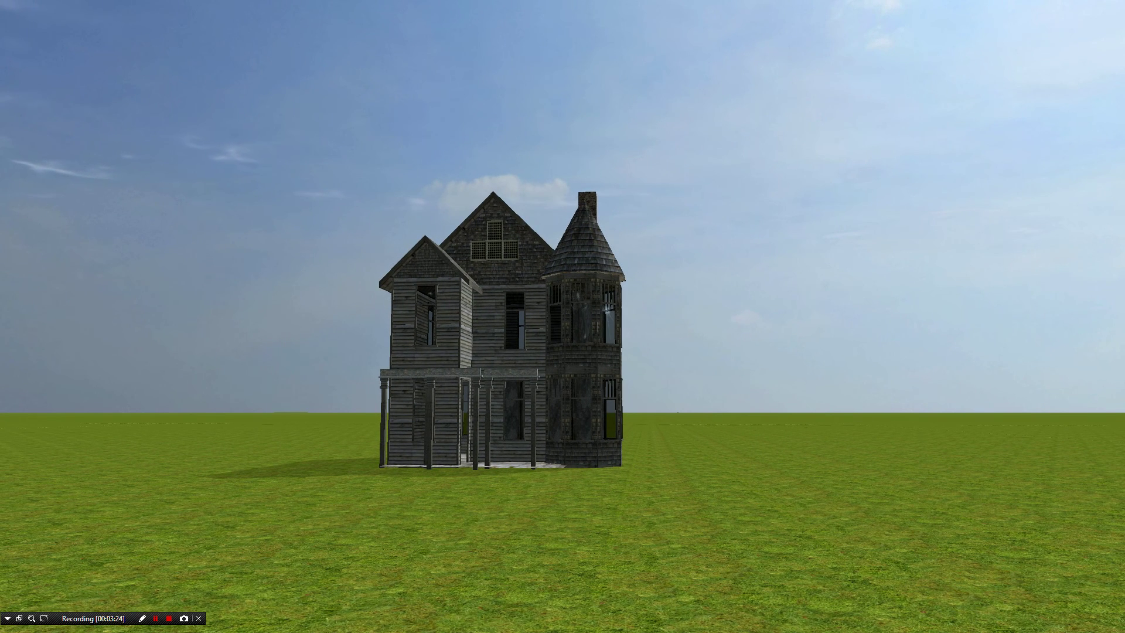
Show the test-run settings panels and raise Shadows to 100.
{"action": "key", "text": "F1"}
{"action": "key", "text": "F2"}
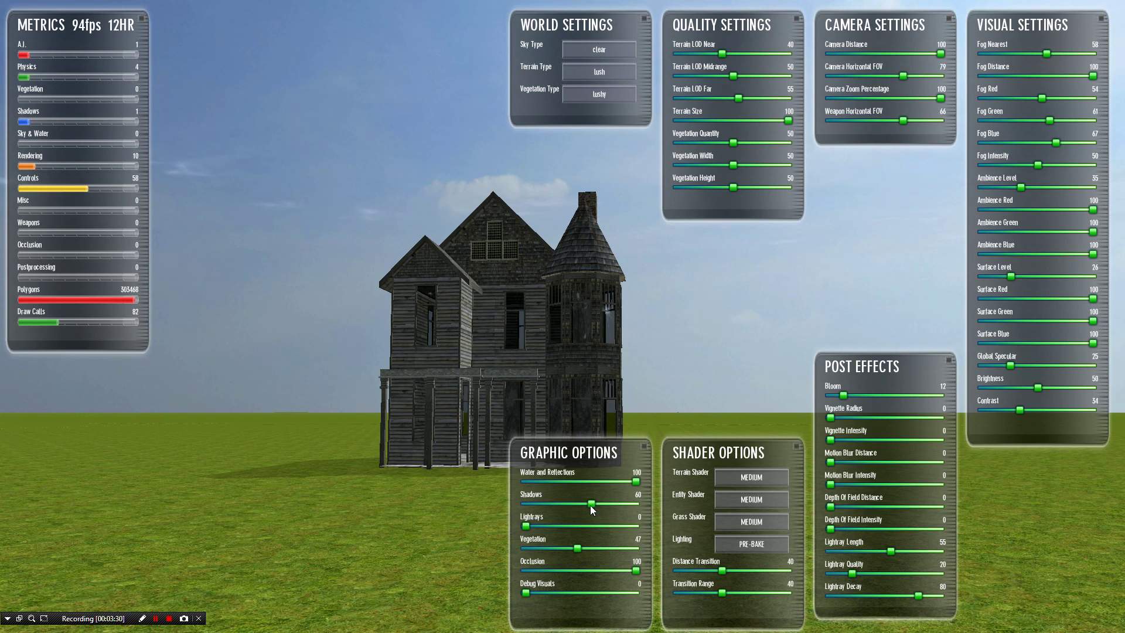
{"action": "left_click_drag", "start_coordinate": [591, 505], "coordinate": [649, 498]}
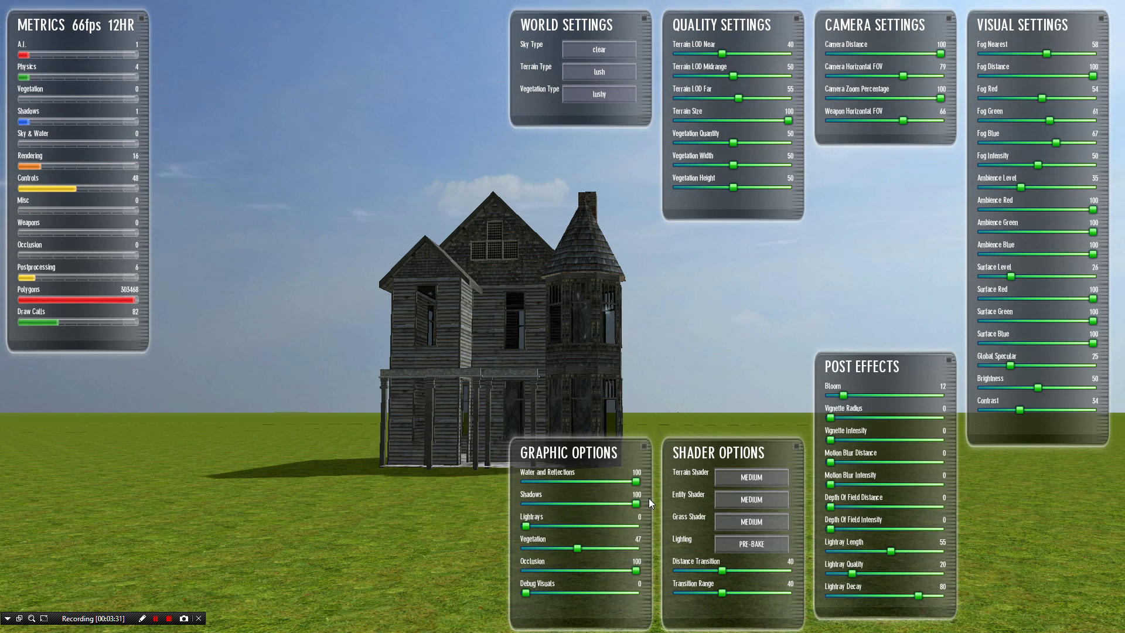
Switch Lighting to REALTIME, then back to PRE-BAKE.
{"action": "left_click", "coordinate": [745, 544]}
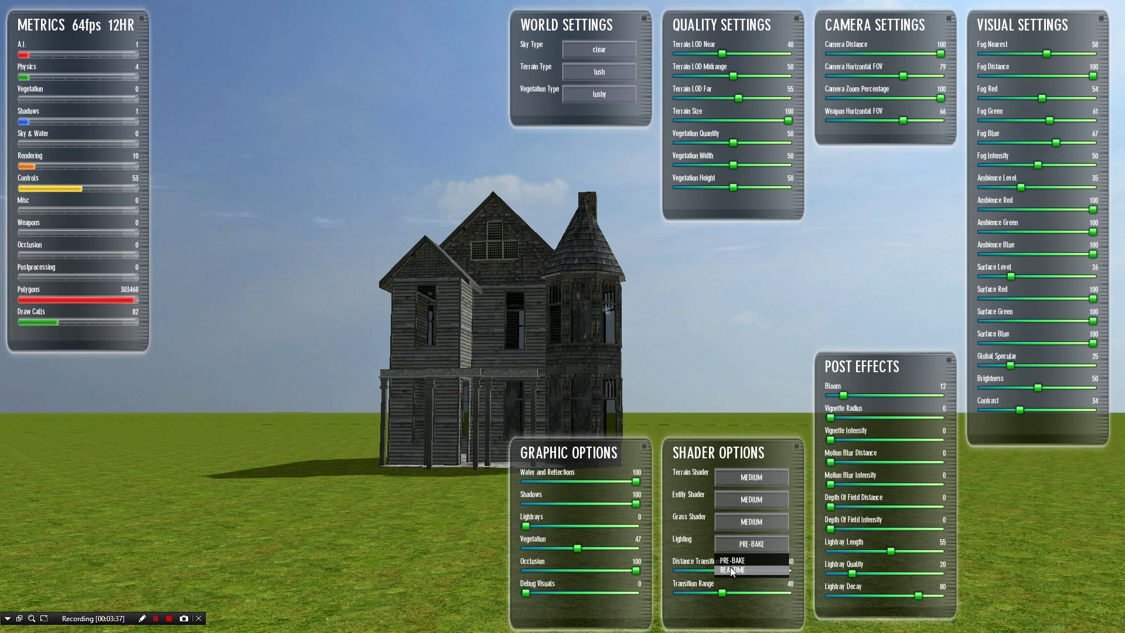
{"action": "left_click", "coordinate": [732, 569]}
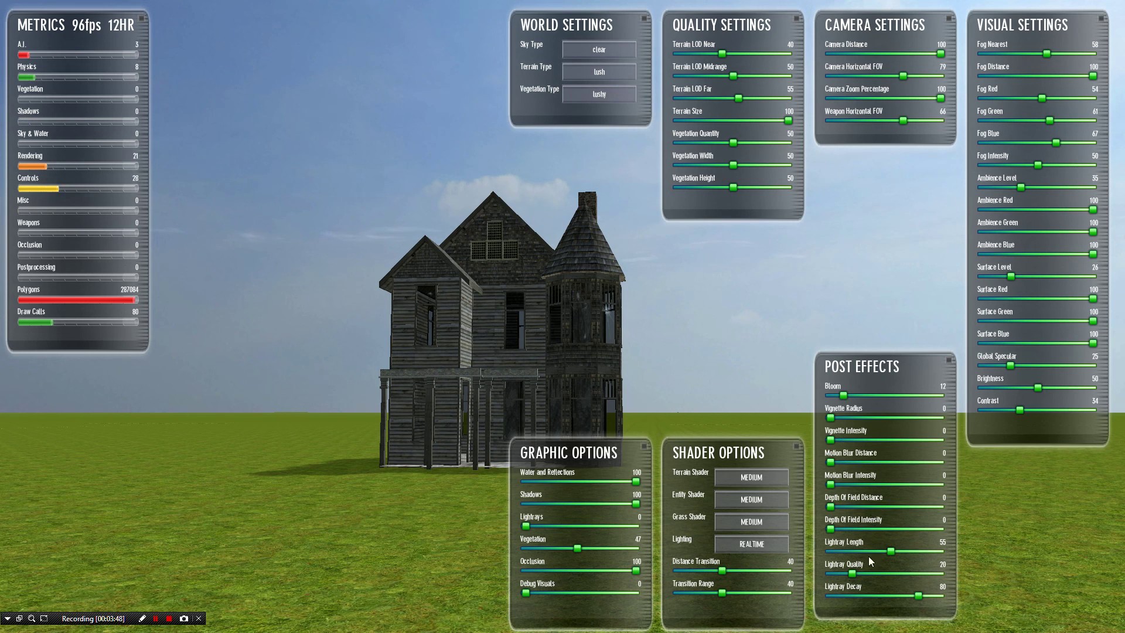
{"action": "left_click", "coordinate": [742, 544]}
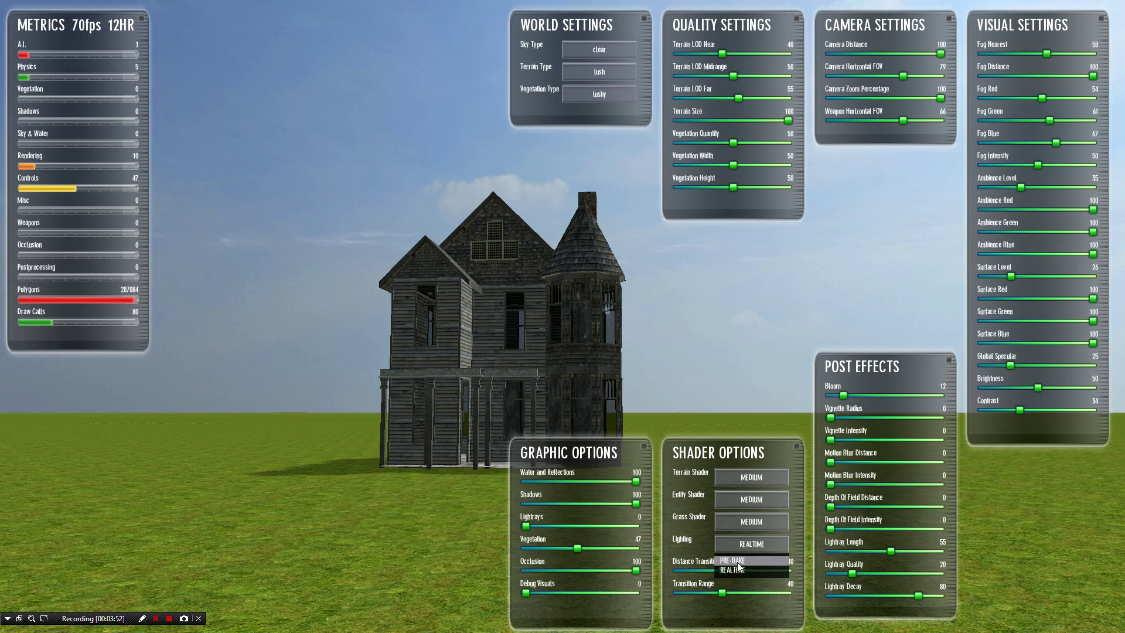
{"action": "left_click", "coordinate": [738, 561]}
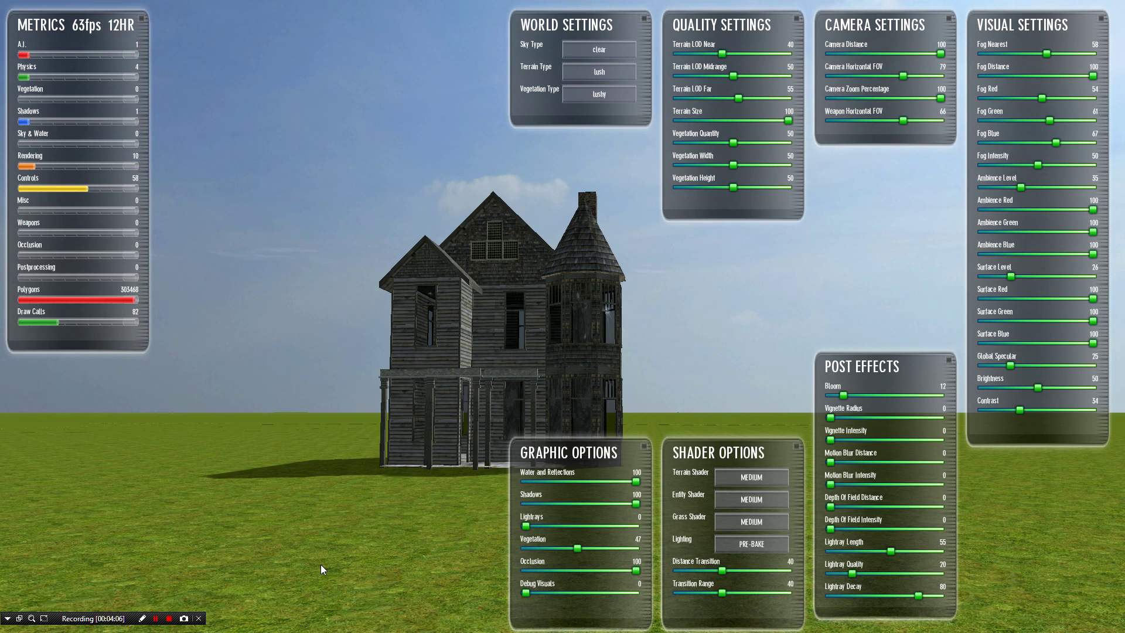
{"action": "key", "text": "F11"}
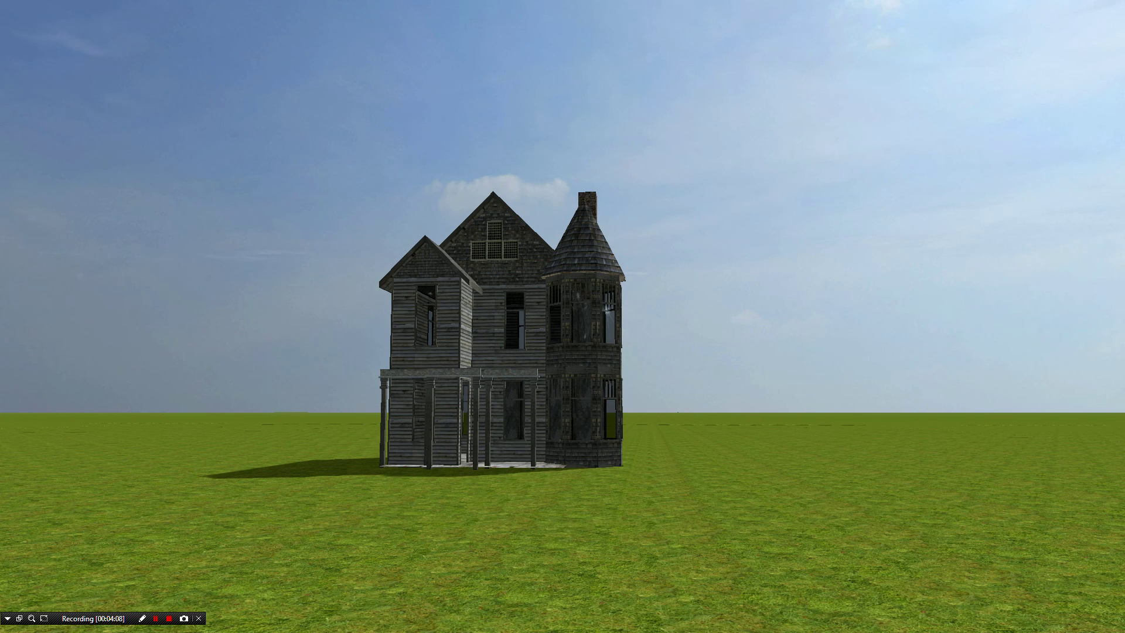
{"action": "key", "text": "w"}
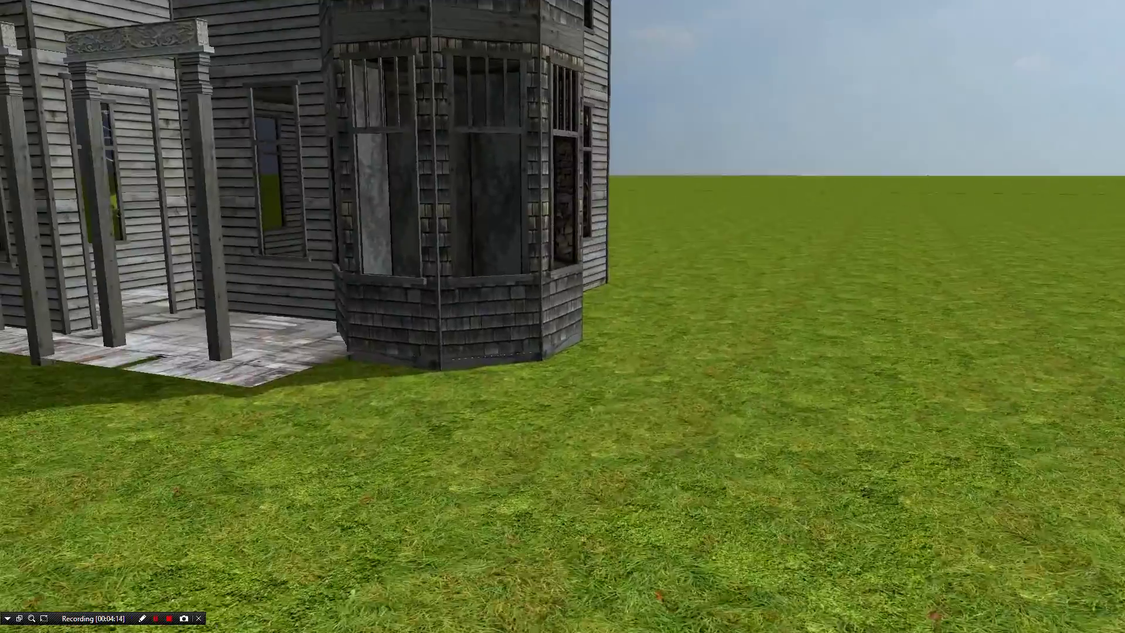
{"action": "key", "text": "w"}
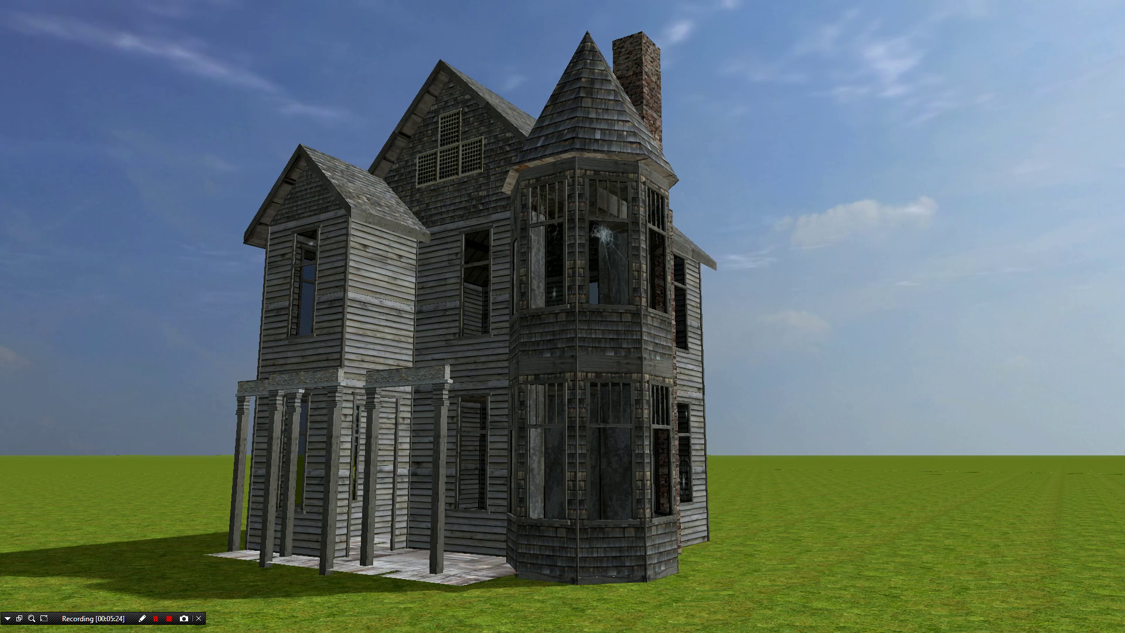
{"action": "key", "text": "d"}
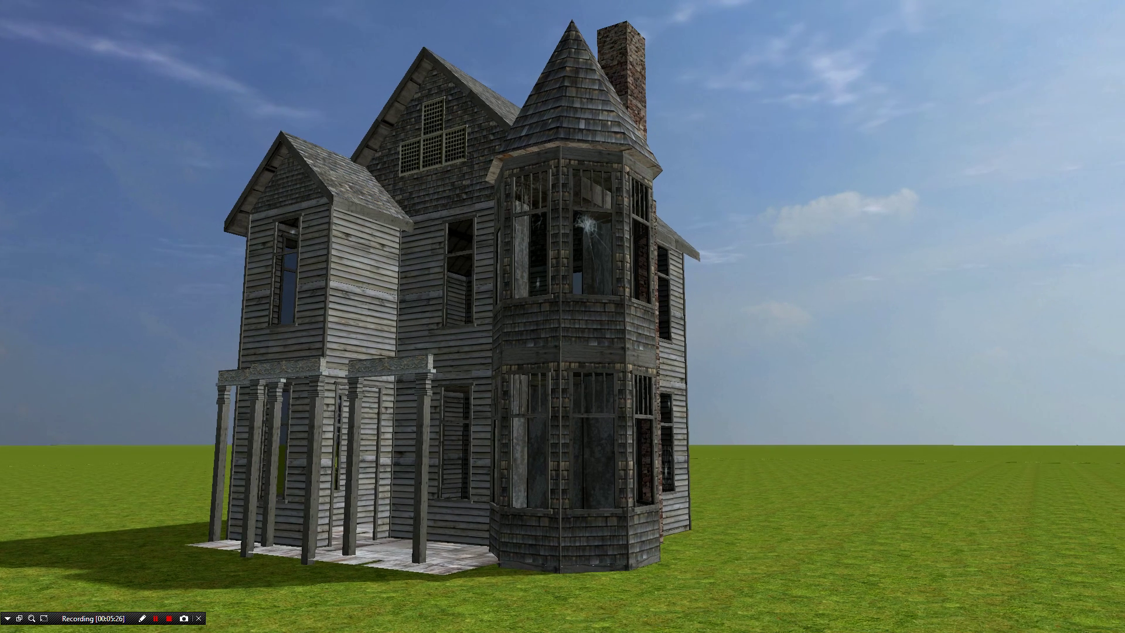